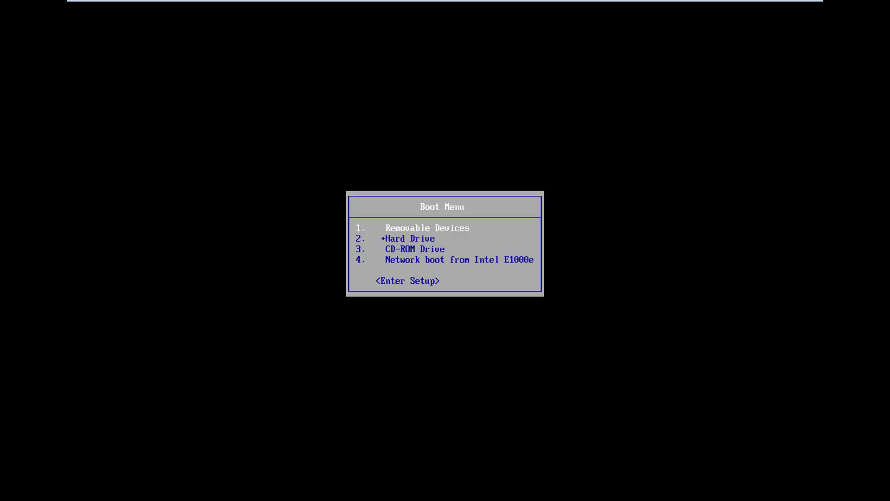
- Boot the VMware virtual machine from the CD-ROM Drive in the Boot Menu
key(Down)
key(Down)
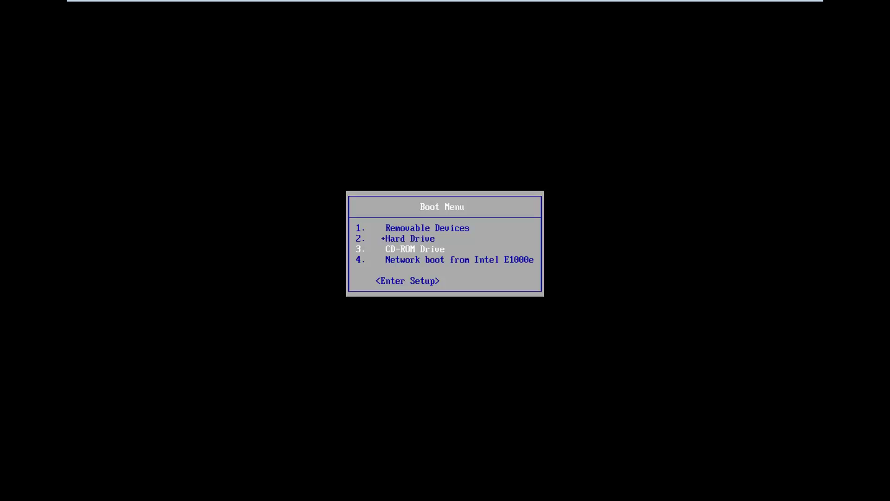
key(Return)
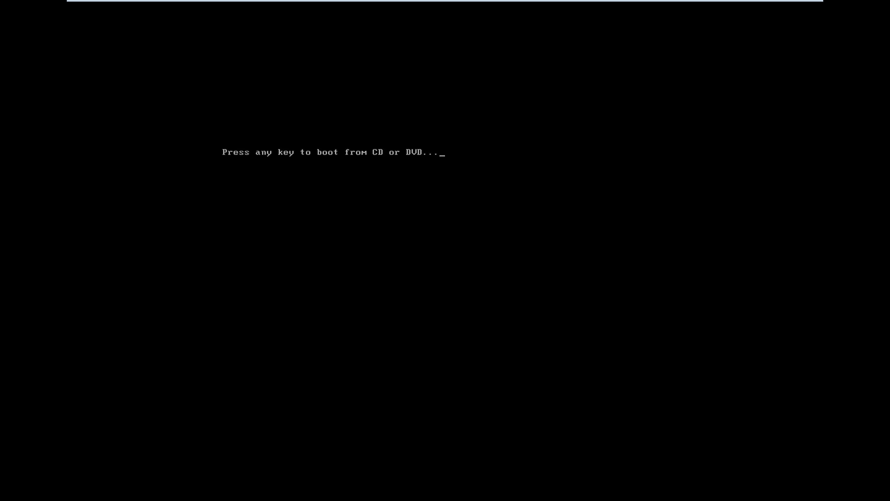
- Boot from the Windows 8 DVD and accept English (United States) with the US keyboard
key(Return)
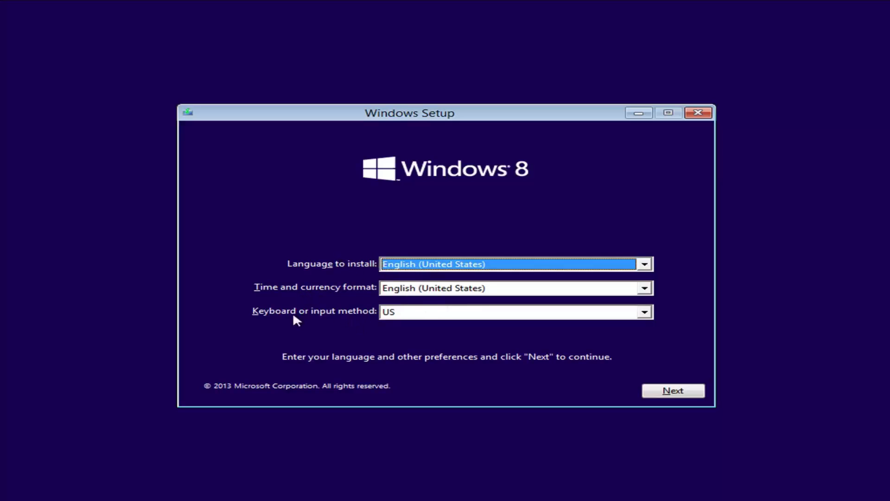
click(685, 395)
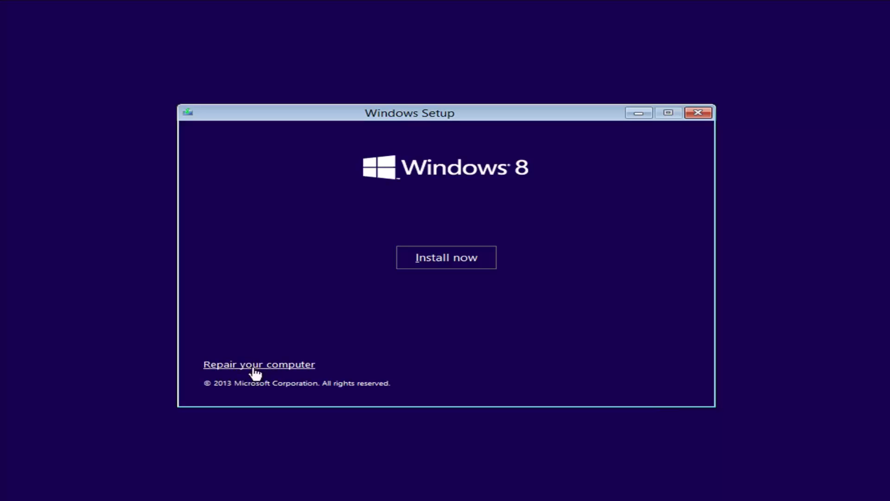
- Choose 'Repair your computer' instead of Install now
click(238, 371)
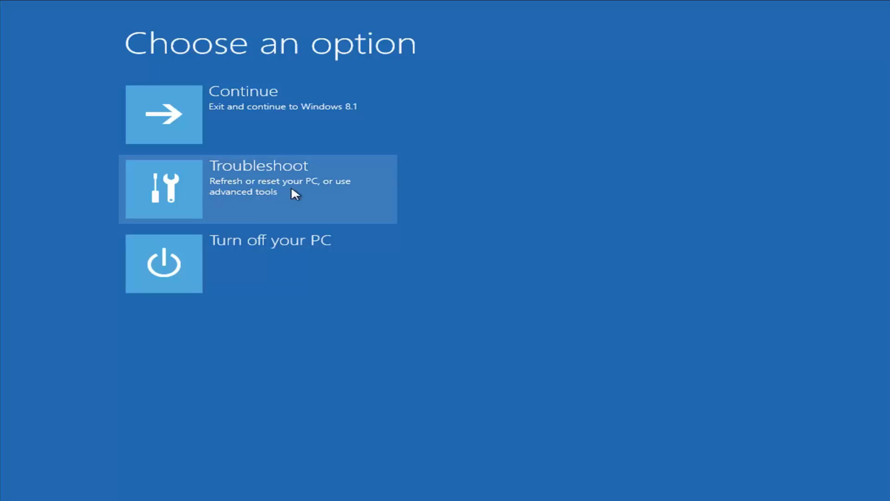
click(295, 199)
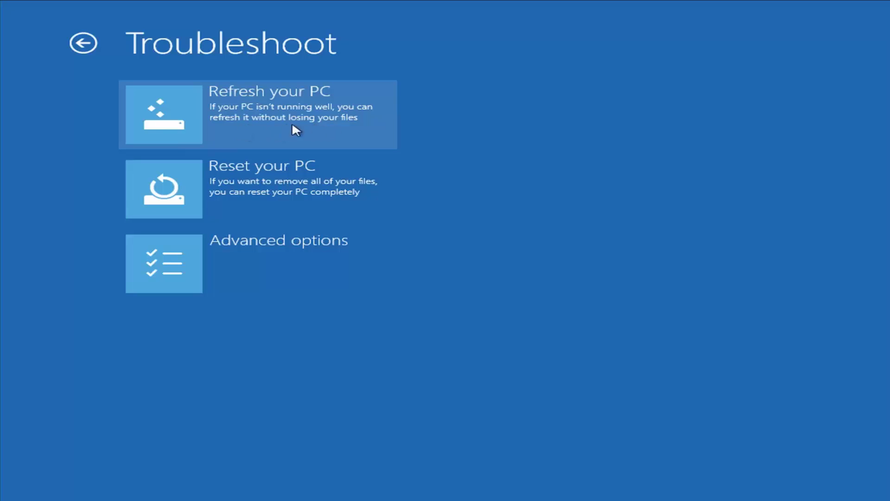
click(273, 121)
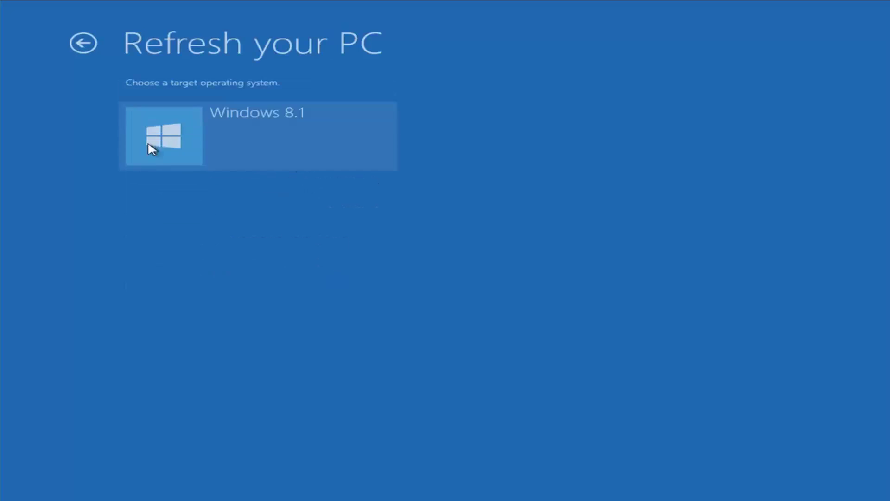
click(227, 153)
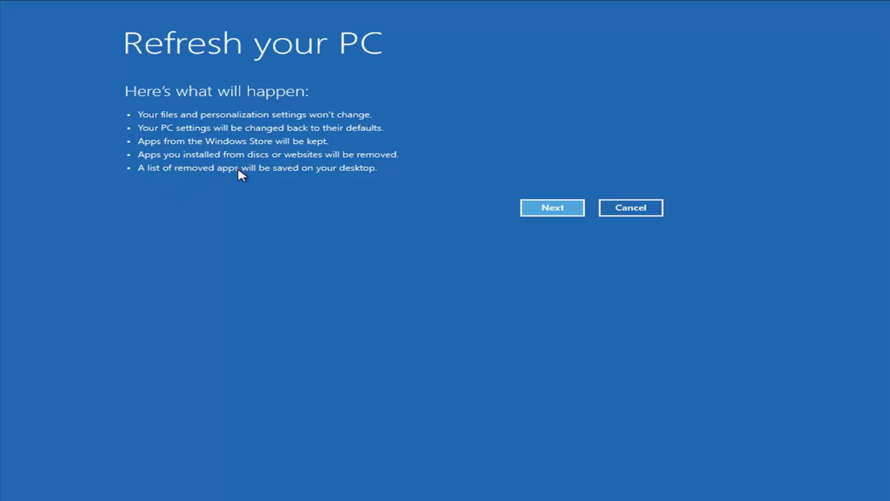
click(632, 209)
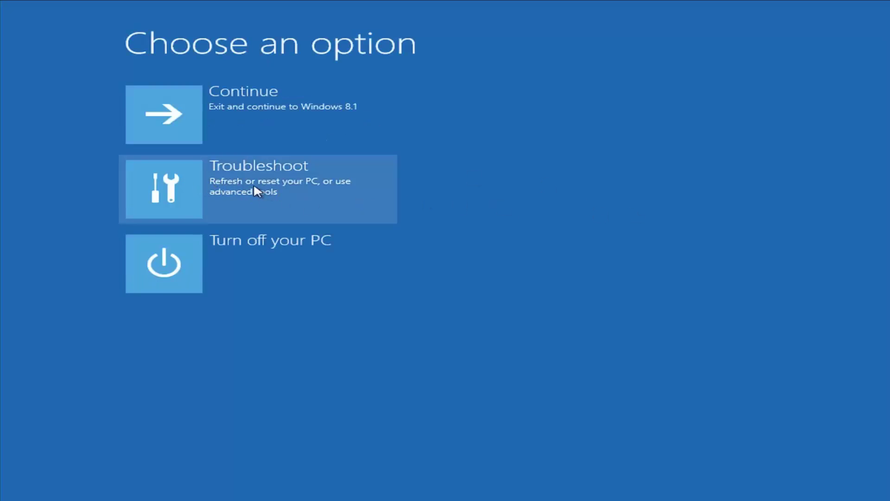
- Open System Restore from Troubleshoot > Advanced options
click(250, 184)
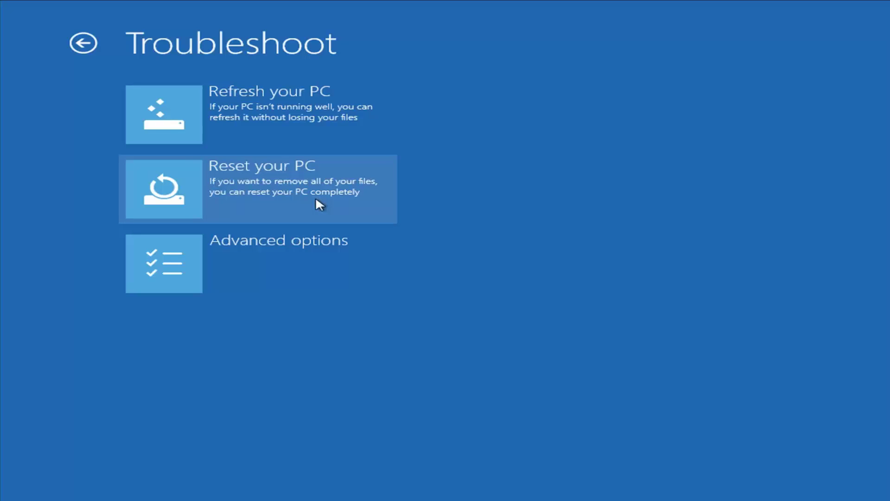
click(225, 266)
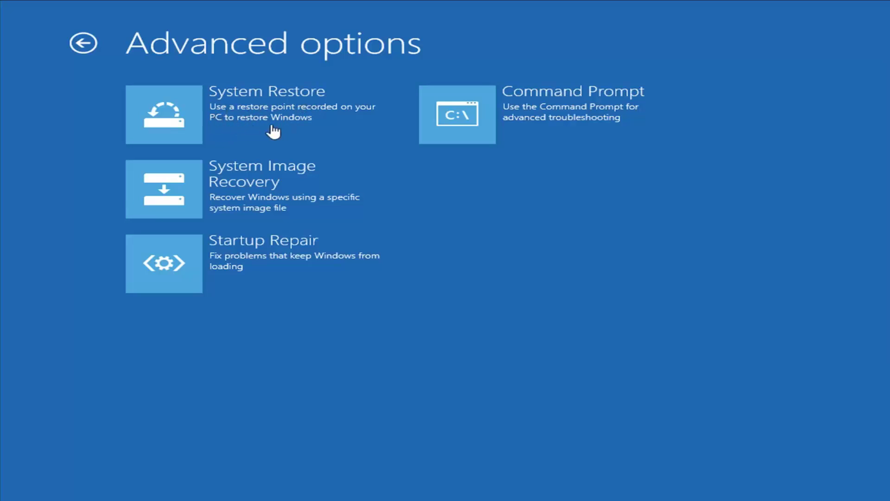
click(227, 124)
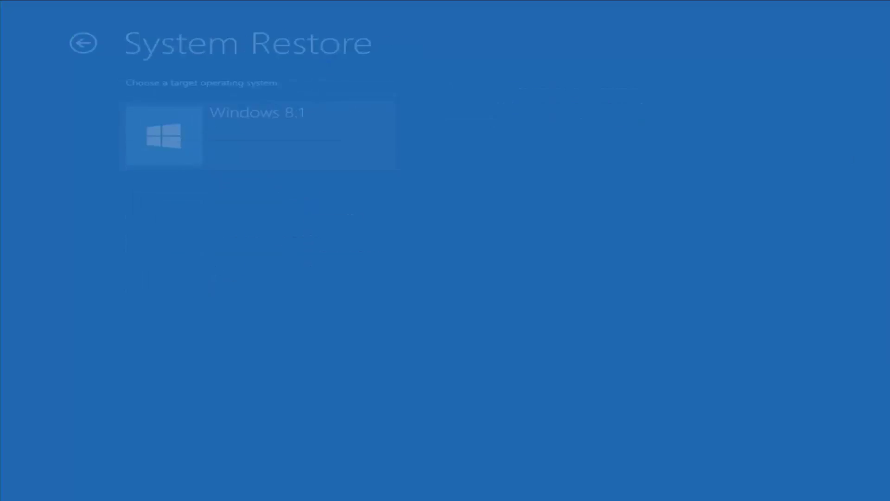
- Pick Windows 8.1, view the 9/10/2018 Installed VMware Tools restore point, then cancel System Restore
click(207, 138)
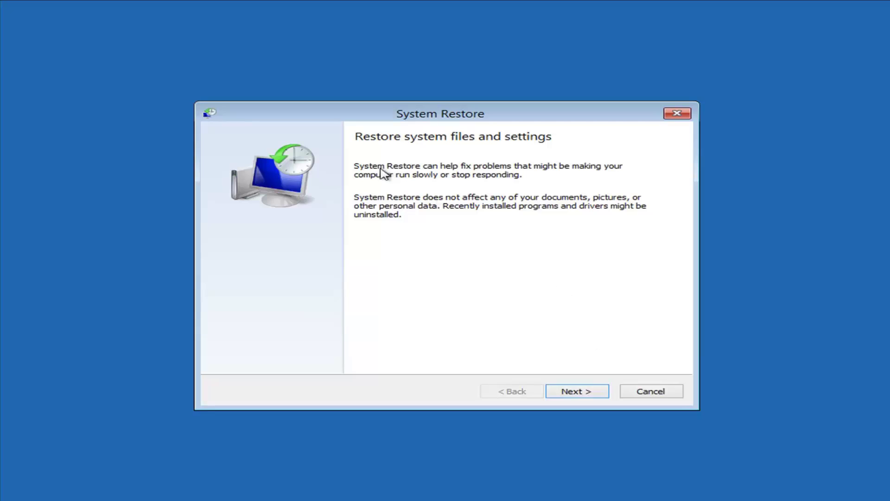
click(576, 396)
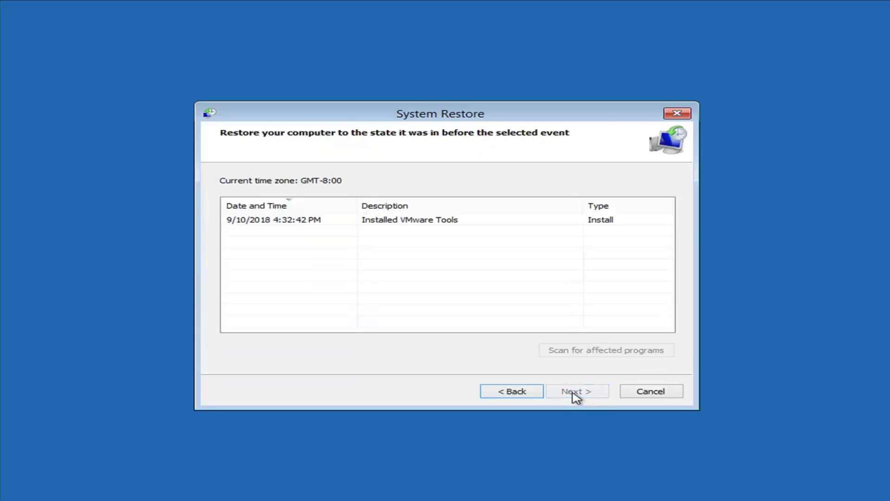
click(253, 221)
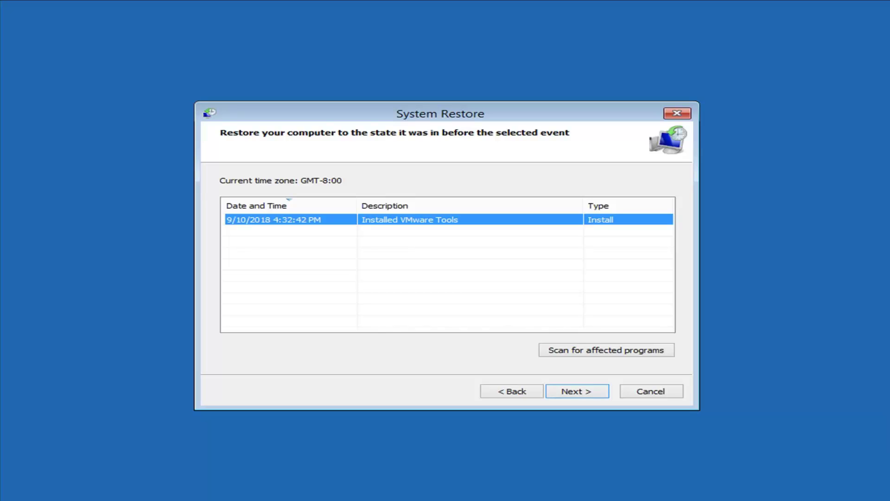
click(666, 392)
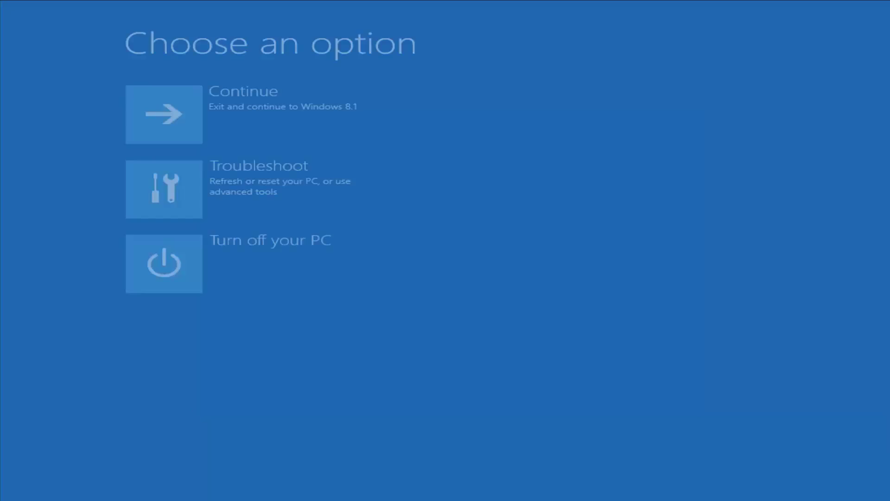
click(252, 162)
click(225, 273)
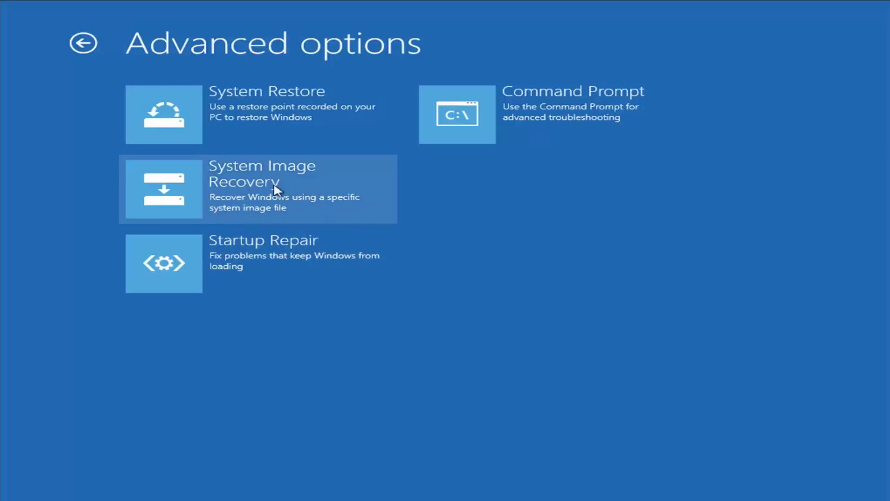
click(290, 188)
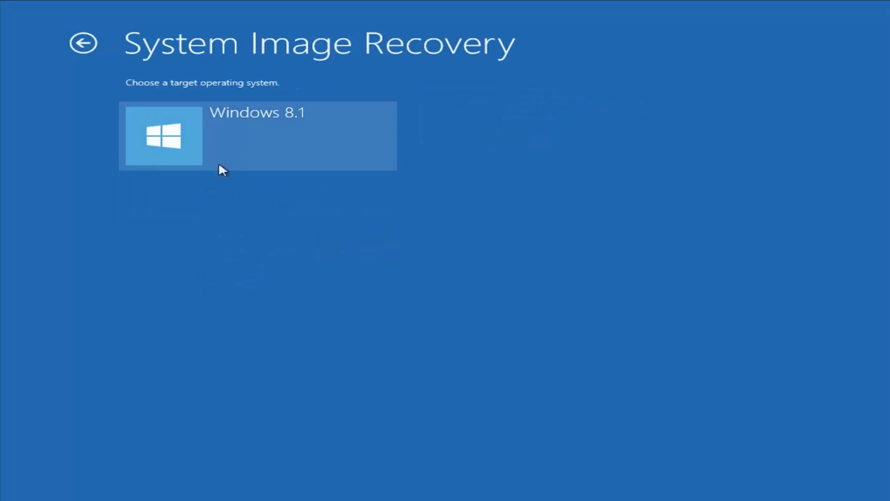
click(175, 113)
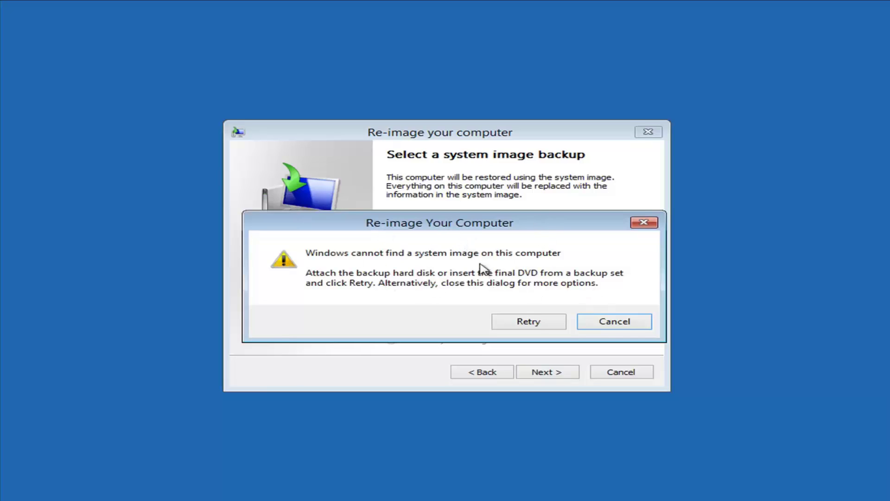
click(642, 327)
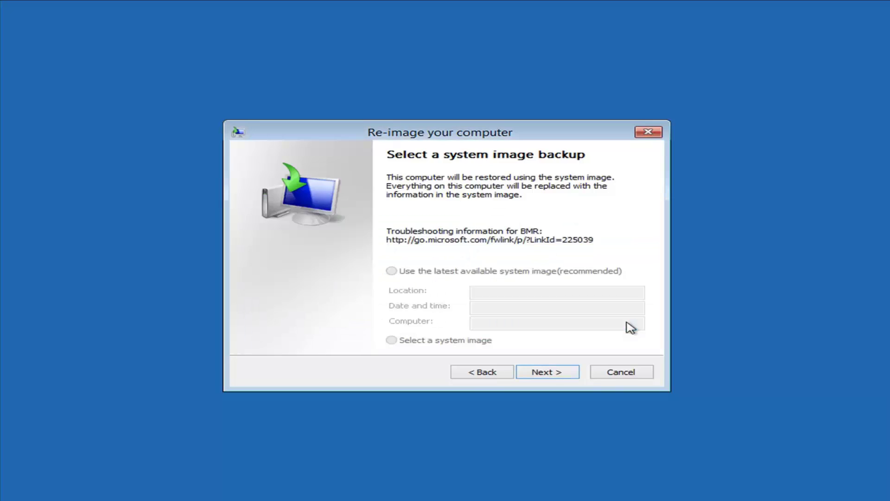
click(622, 372)
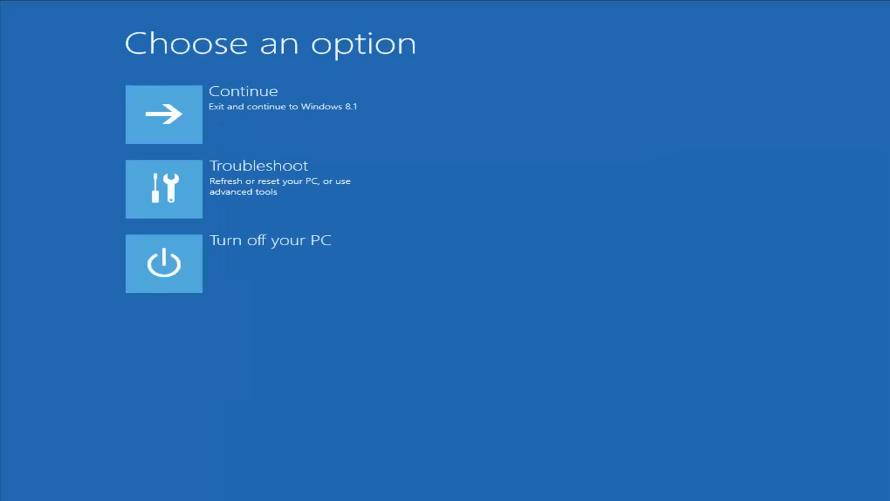
- Reopen System Restore through Troubleshoot > Advanced options
click(203, 188)
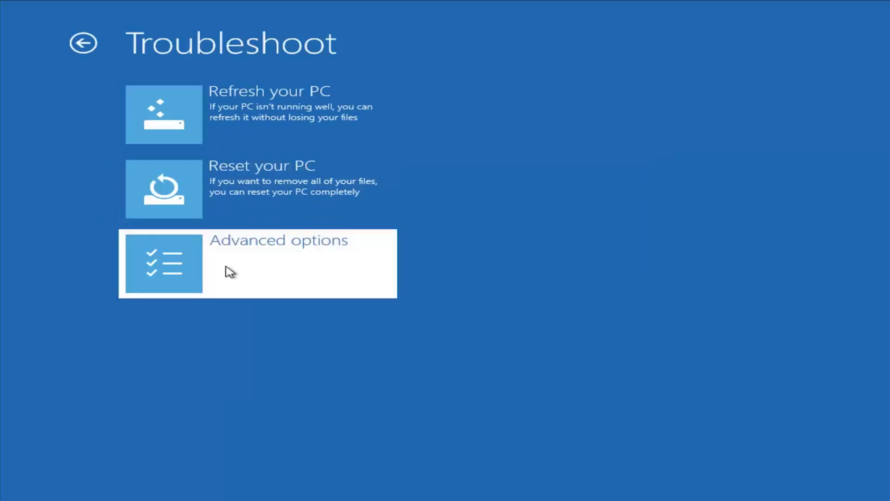
click(229, 270)
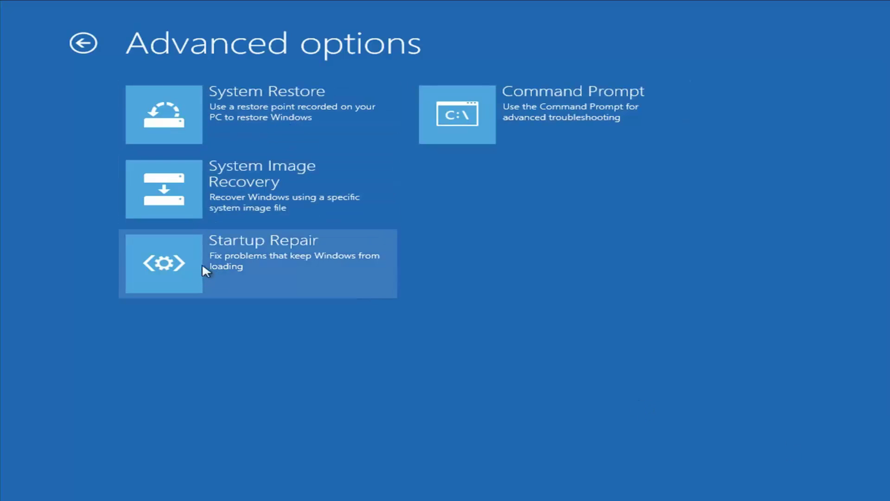
click(231, 120)
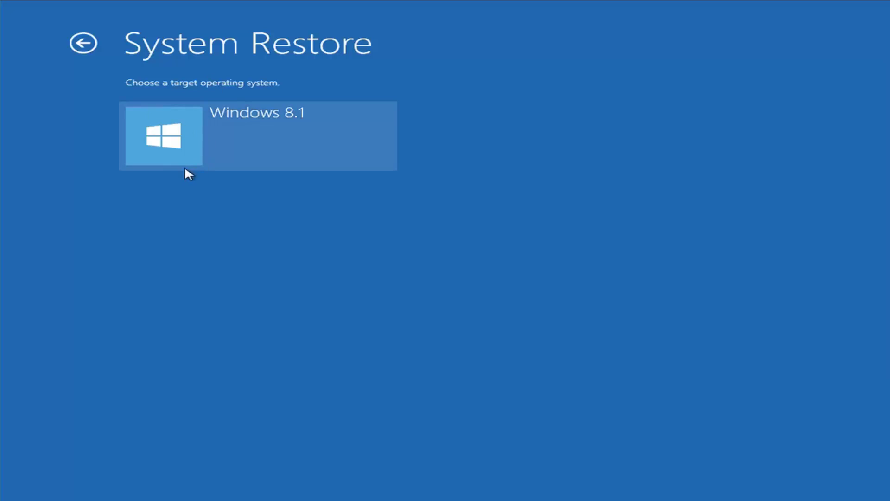
- Restore Windows 8.1 to the 9/10/2018 Installed VMware Tools point and confirm starting it
click(288, 133)
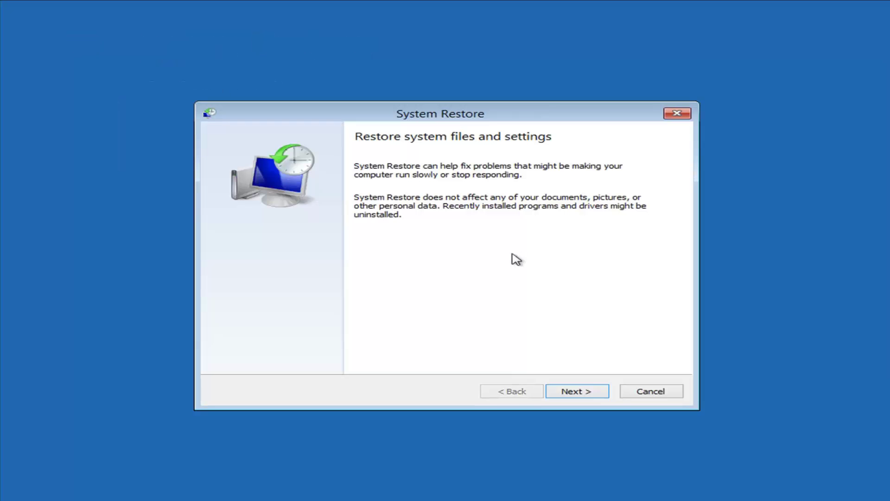
click(592, 401)
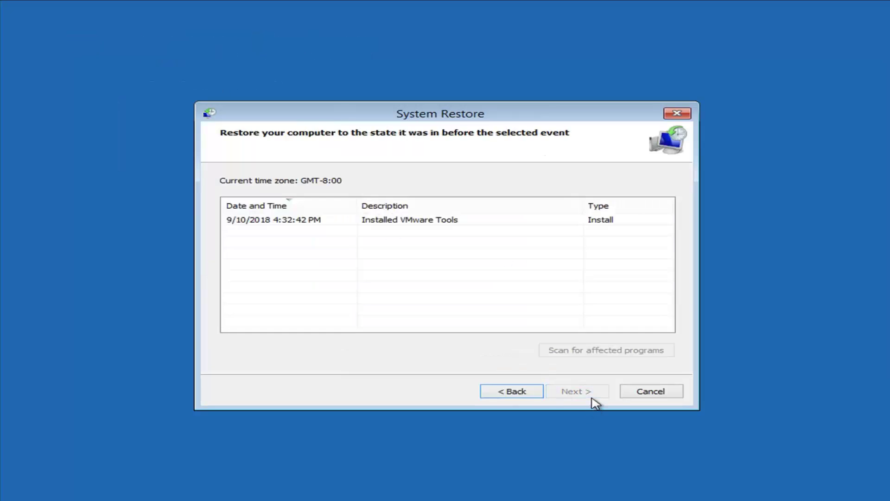
click(263, 223)
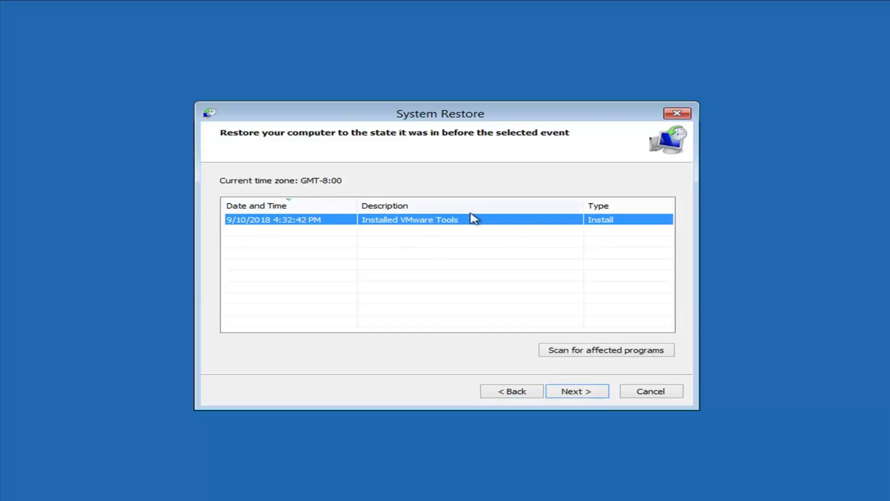
click(582, 398)
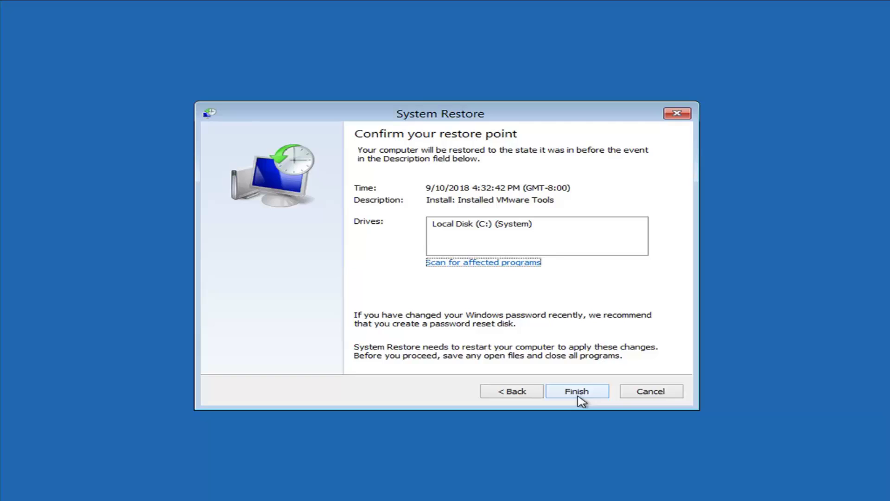
click(579, 395)
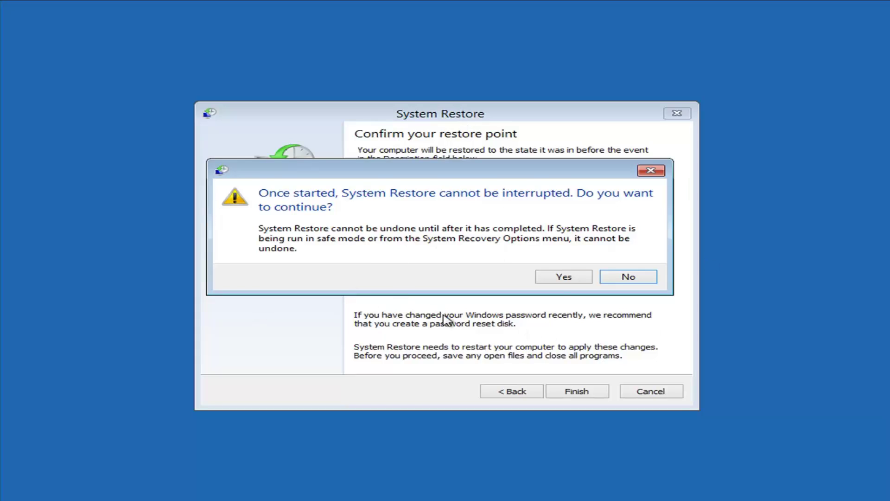
click(558, 280)
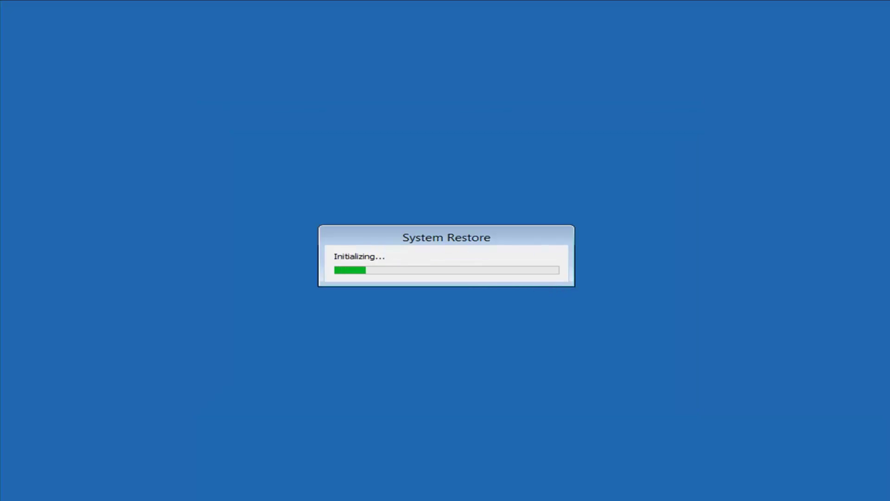